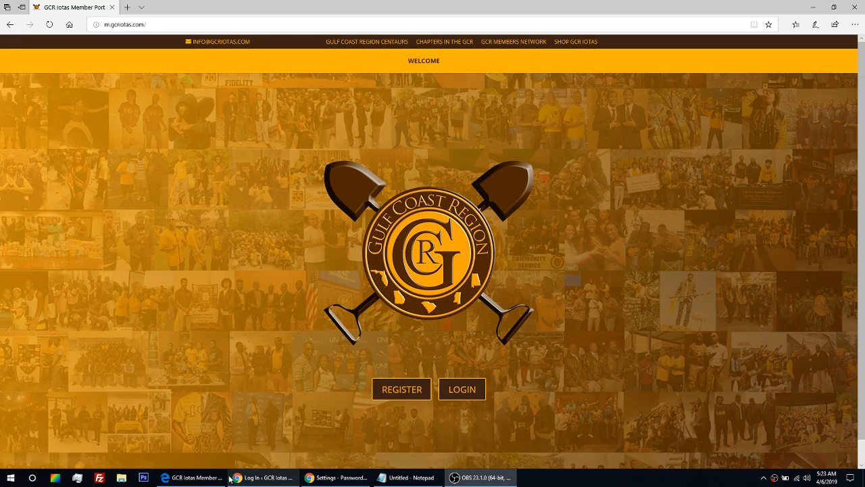
# Switch to the login page in Chrome and log in as admin using the saved account password.
pyautogui.click(259, 476)
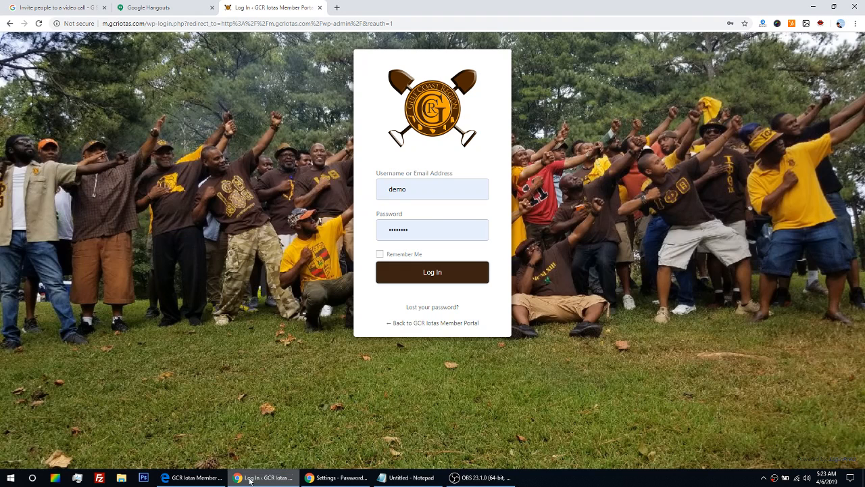
pyautogui.click(428, 192)
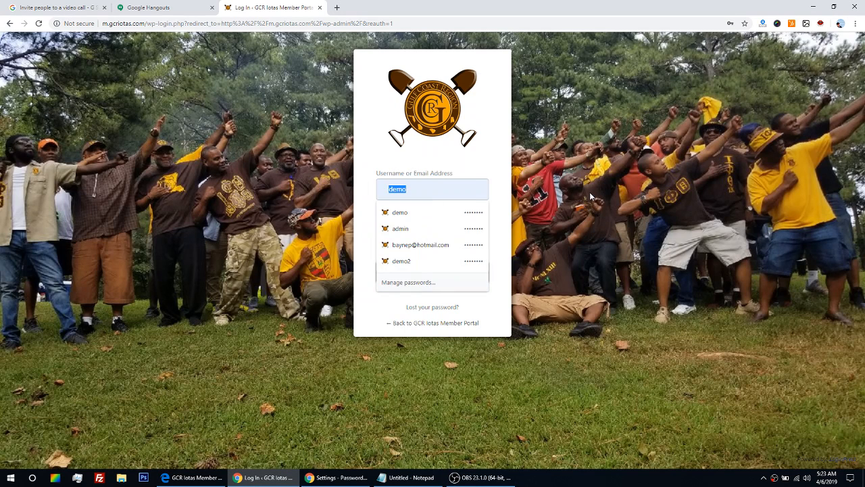
pyautogui.write('admin')
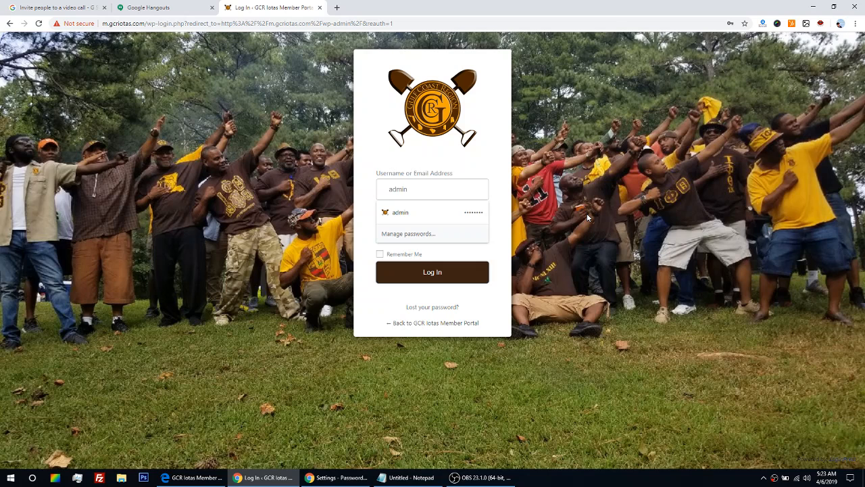
pyautogui.click(434, 214)
pyautogui.click(422, 272)
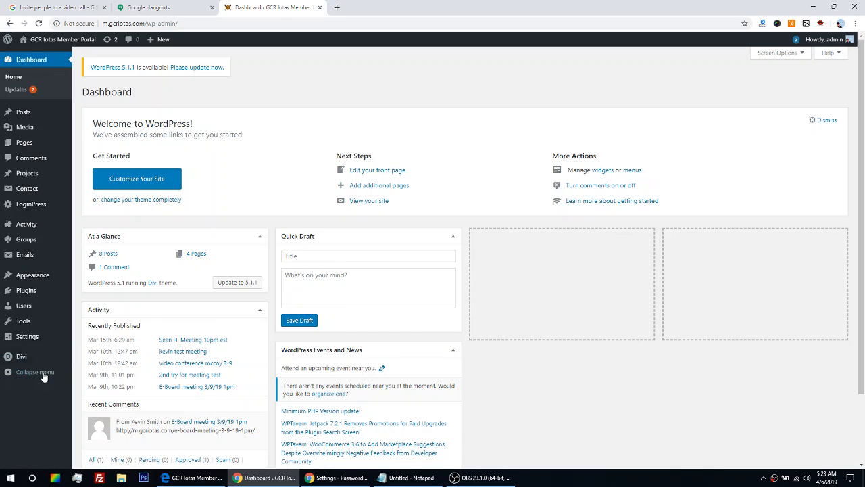
# Look over the dashboard and account options, then open group management and the form for creating a new group.
pyautogui.moveTo(37, 179)
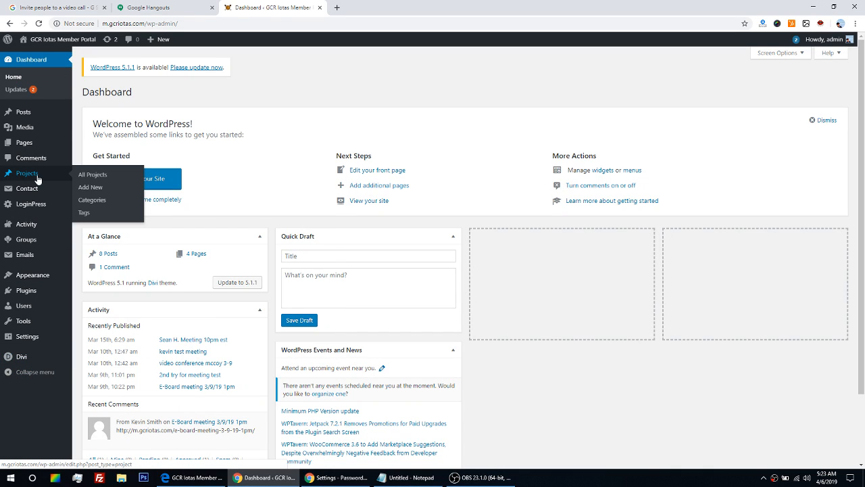
pyautogui.moveTo(820, 43)
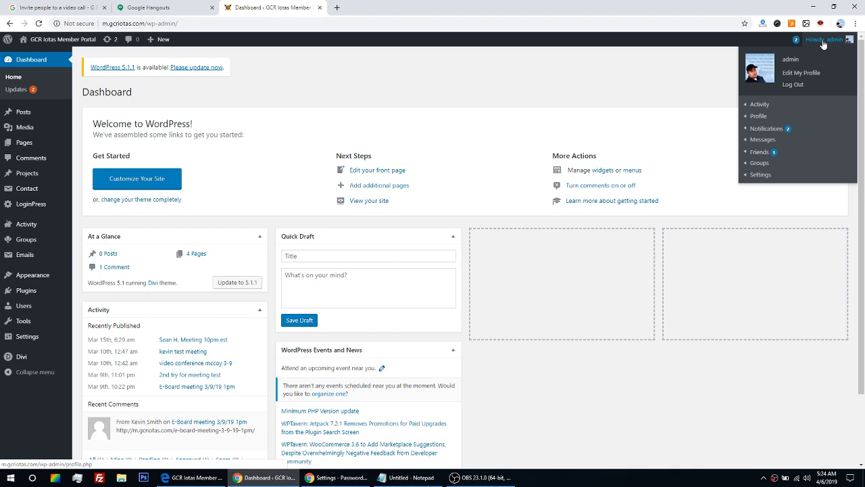
pyautogui.moveTo(757, 177)
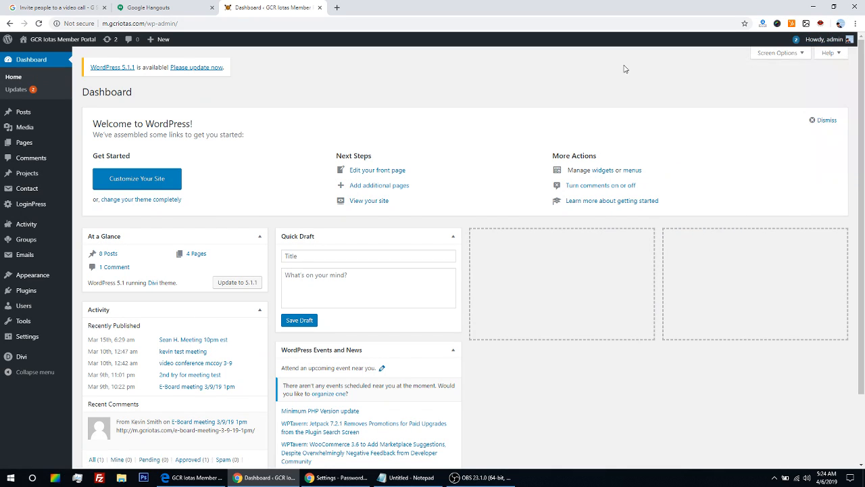
pyautogui.moveTo(43, 44)
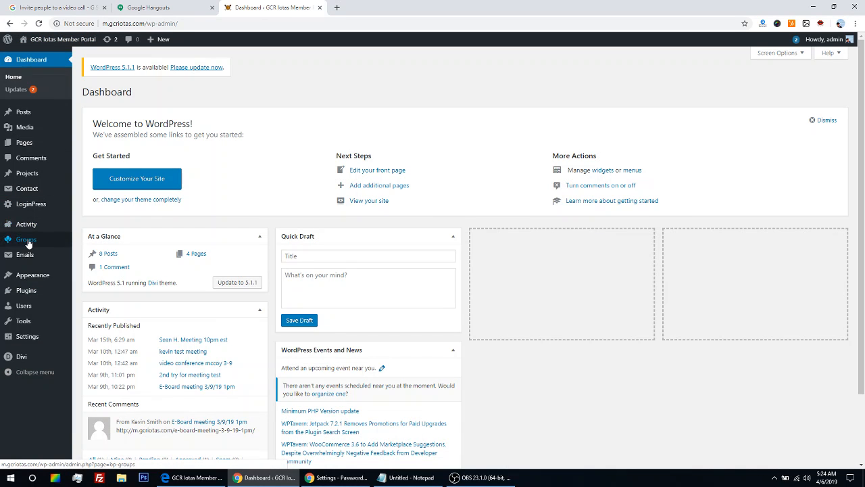
pyautogui.click(28, 242)
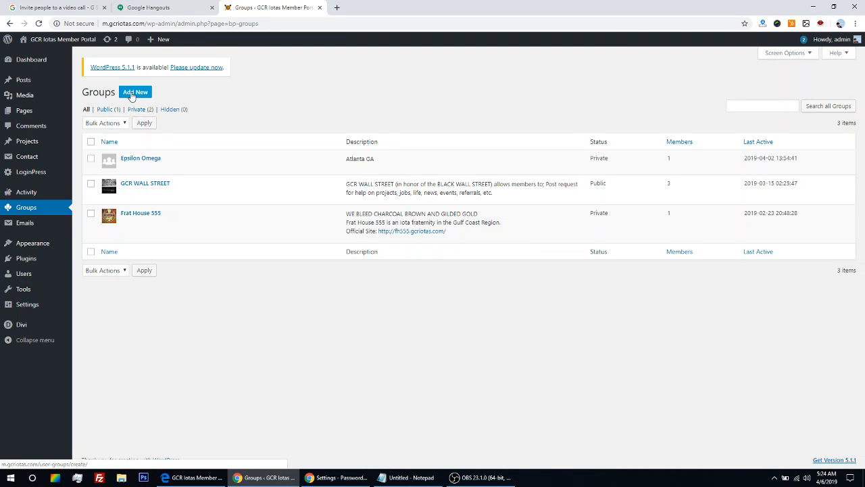
pyautogui.click(133, 94)
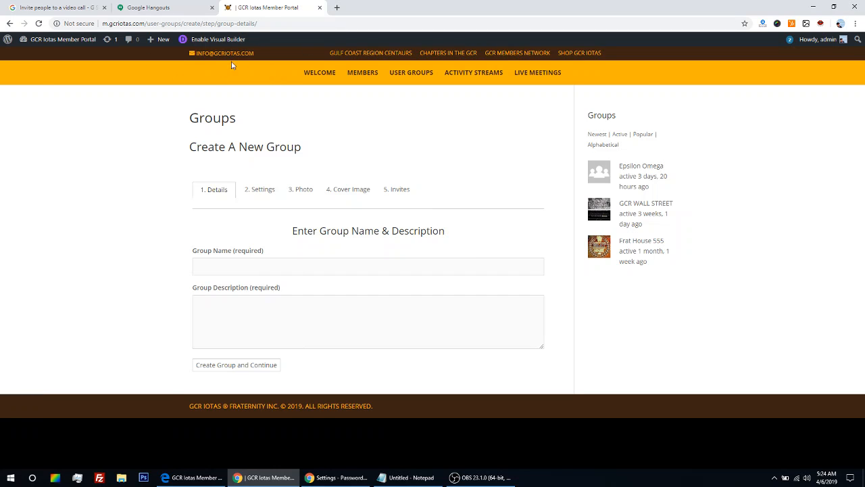
# Return to the portal's front page, review the admin account options and open the admin profile page.
pyautogui.moveTo(64, 39)
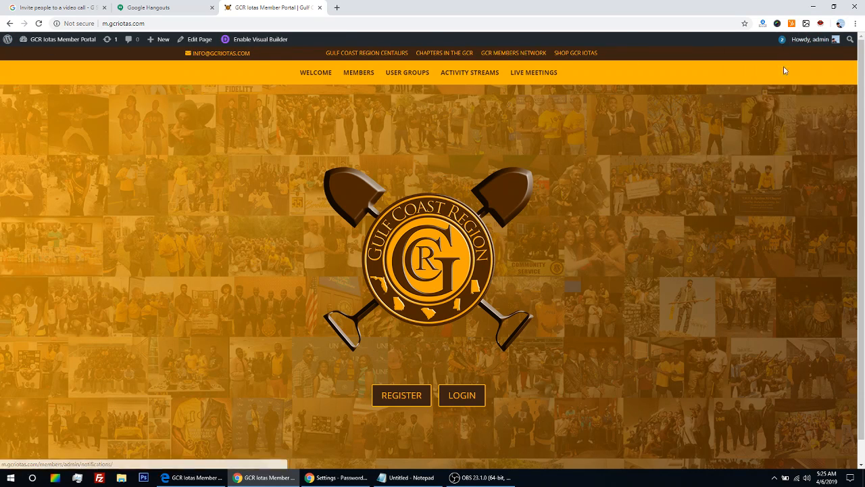
pyautogui.moveTo(804, 40)
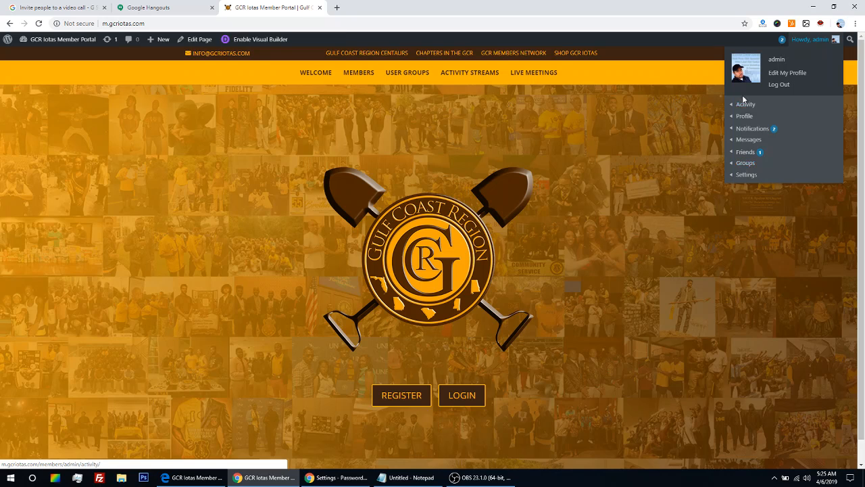
pyautogui.moveTo(747, 128)
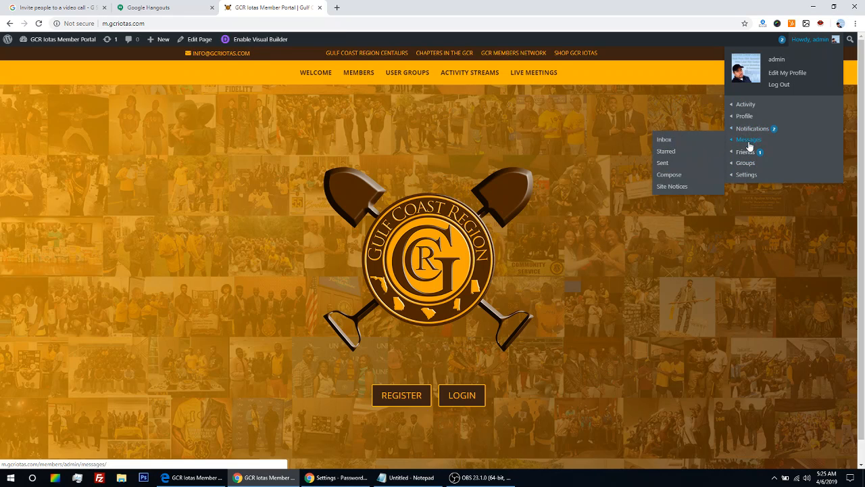
pyautogui.moveTo(749, 155)
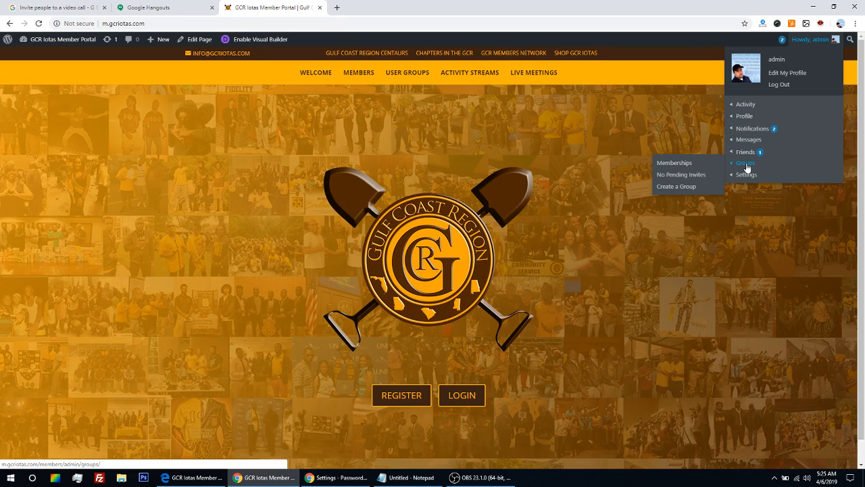
pyautogui.moveTo(747, 180)
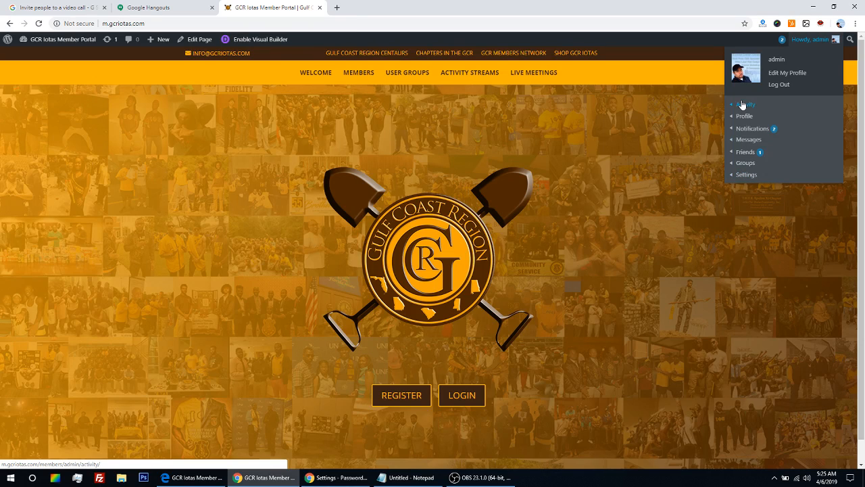
pyautogui.moveTo(742, 105)
pyautogui.click(745, 117)
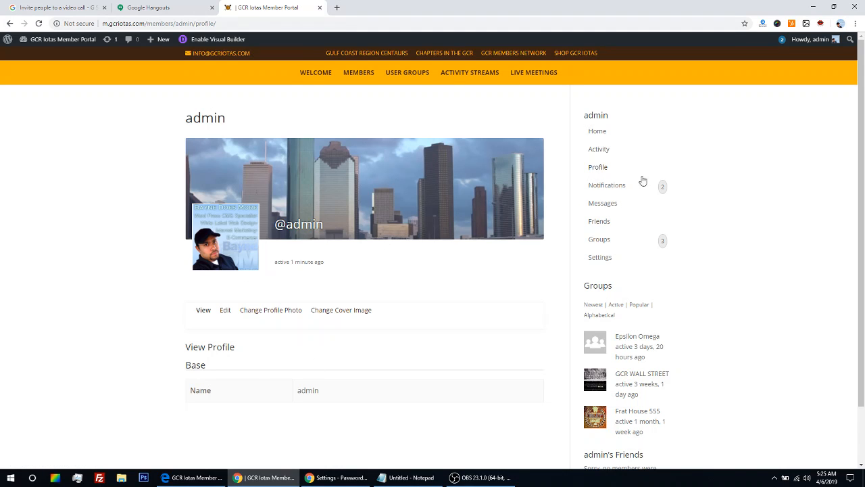
# Open the GCR WALL STREET group from the user groups page and look through its page.
pyautogui.click(412, 76)
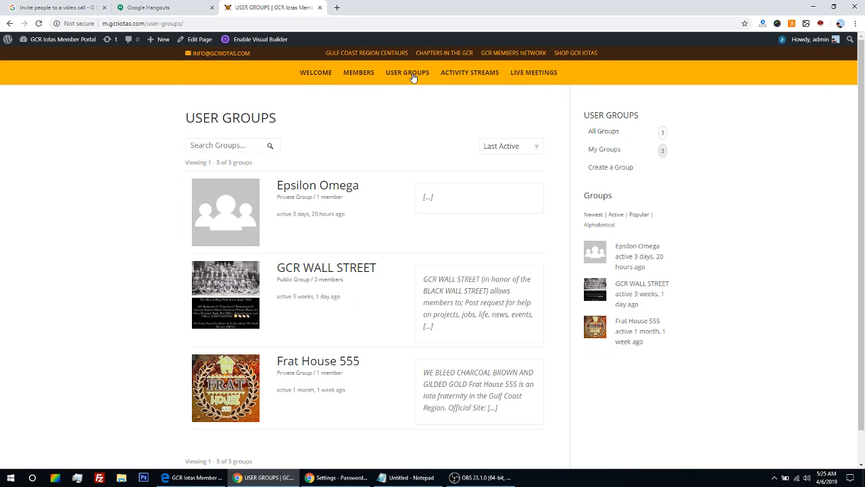
pyautogui.click(299, 272)
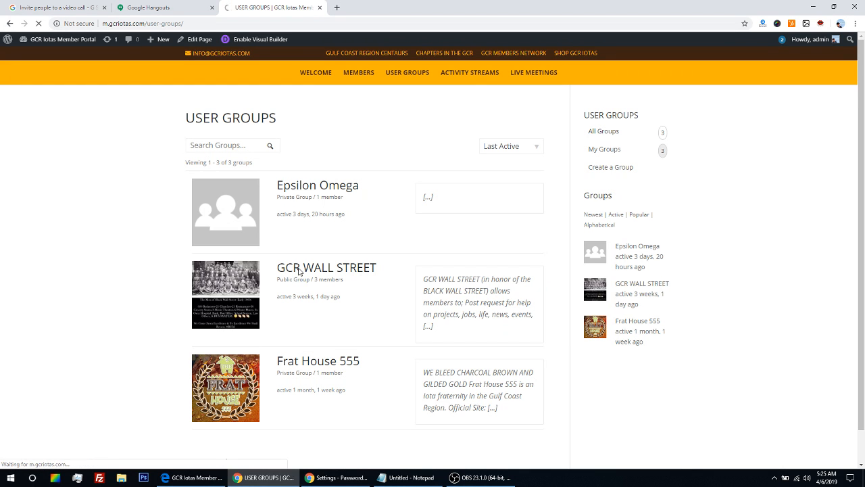
pyautogui.scroll(-1, 308, 303)
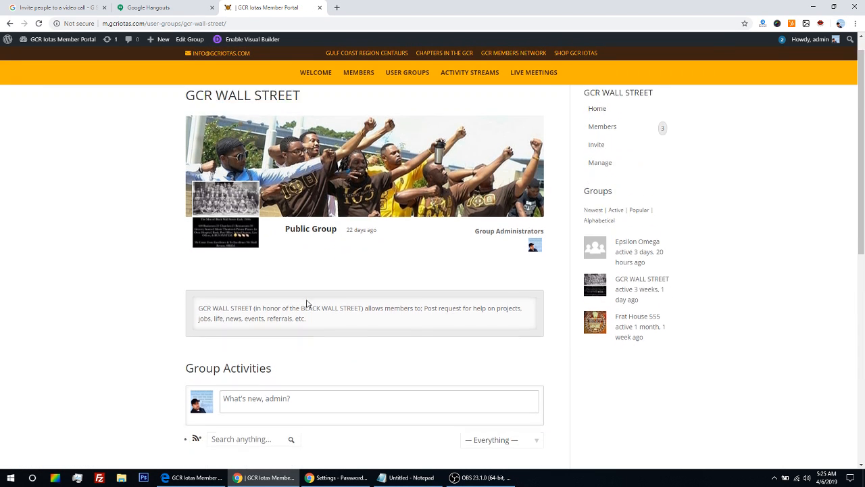
pyautogui.scroll(-2, 306, 304)
pyautogui.scroll(3, 306, 300)
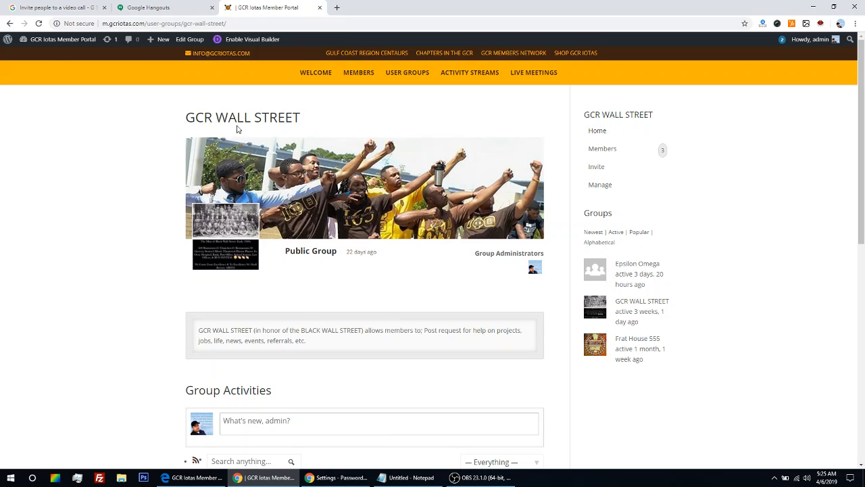
# Return to the user groups list, open the Epsilon Omega group and look through its group activities.
pyautogui.click(10, 23)
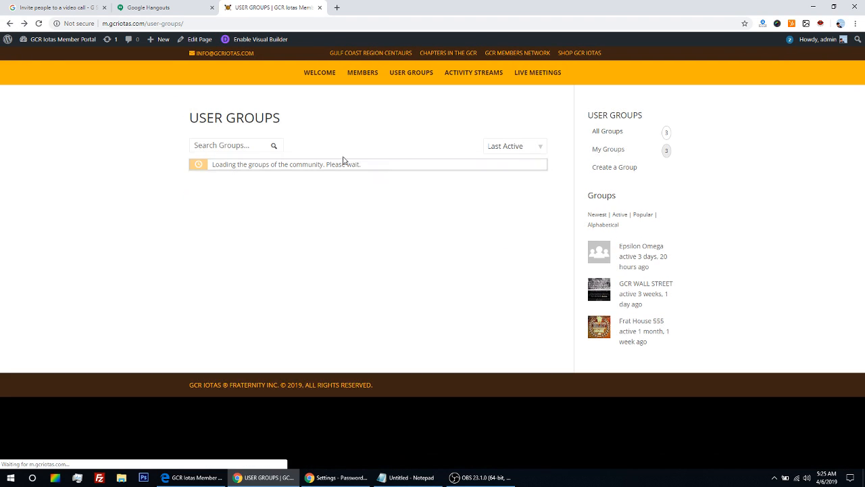
pyautogui.click(318, 186)
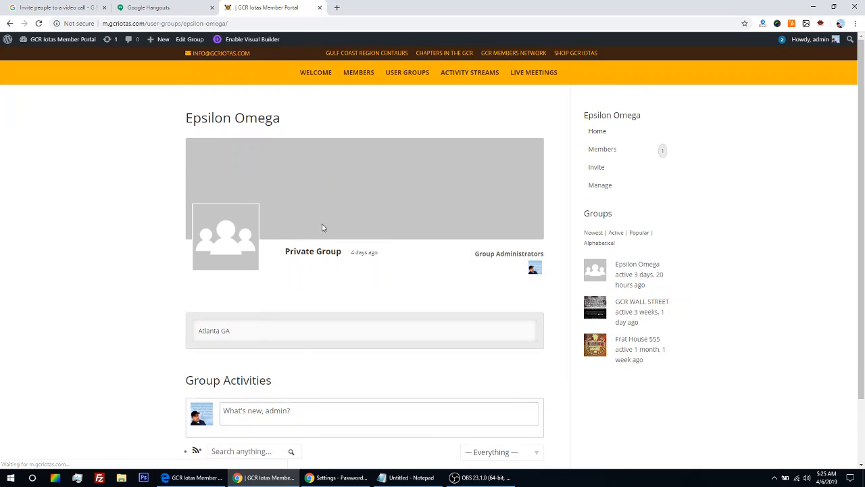
pyautogui.scroll(-1, 311, 265)
pyautogui.scroll(-1, 314, 264)
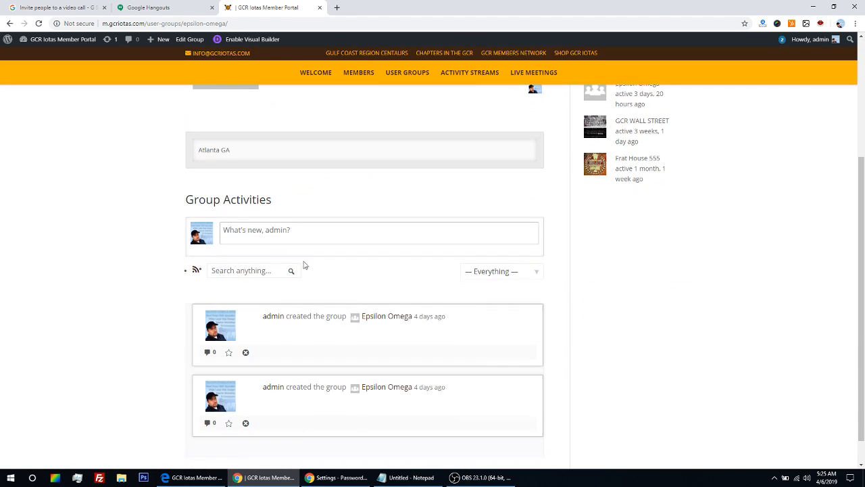
pyautogui.scroll(2, 477, 334)
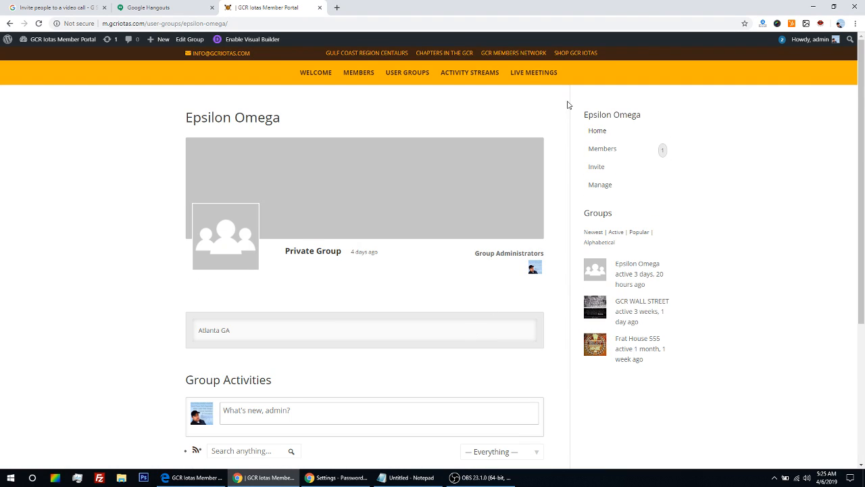
# Switch to Edge, log in to the portal as demo with the account password and dismiss the offer to save it.
pyautogui.click(196, 477)
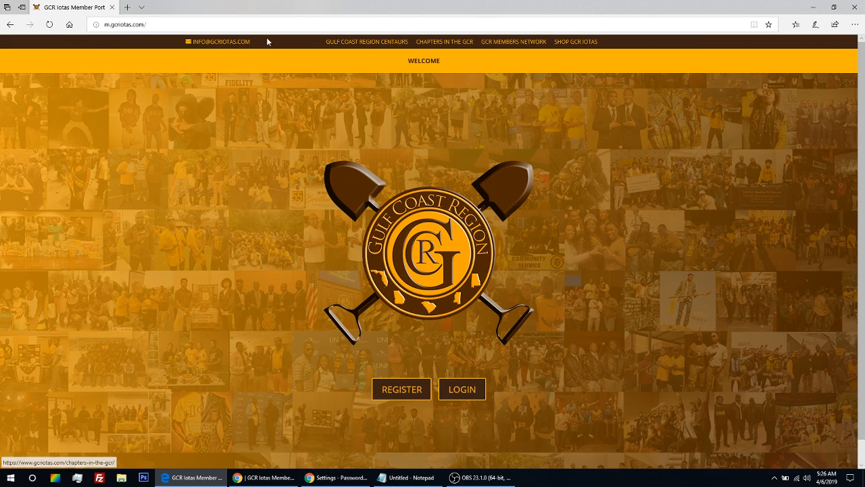
pyautogui.click(462, 391)
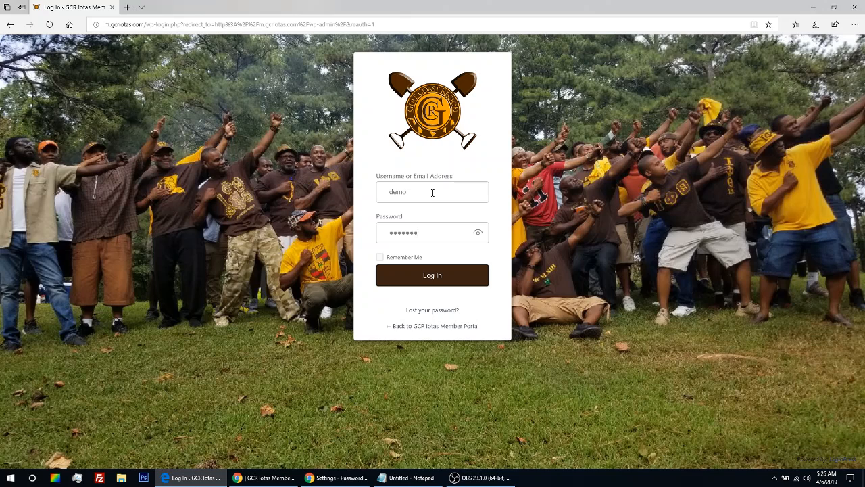
pyautogui.write('o')
pyautogui.press('Return')
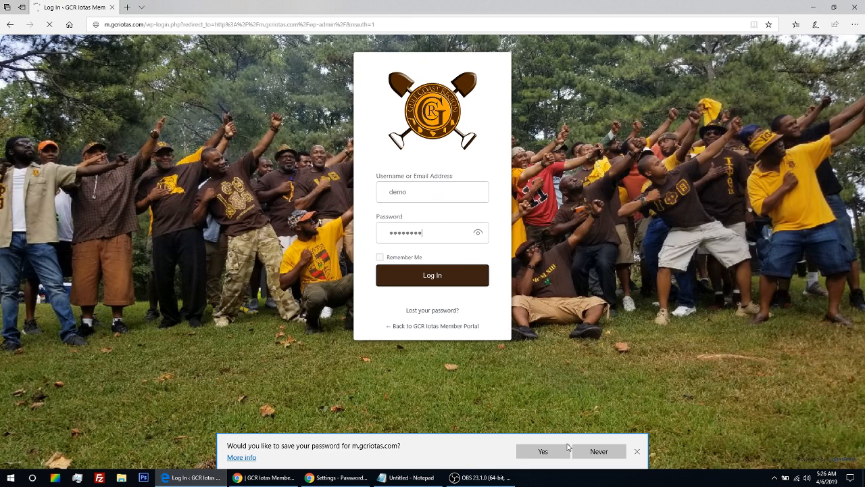
pyautogui.click(637, 451)
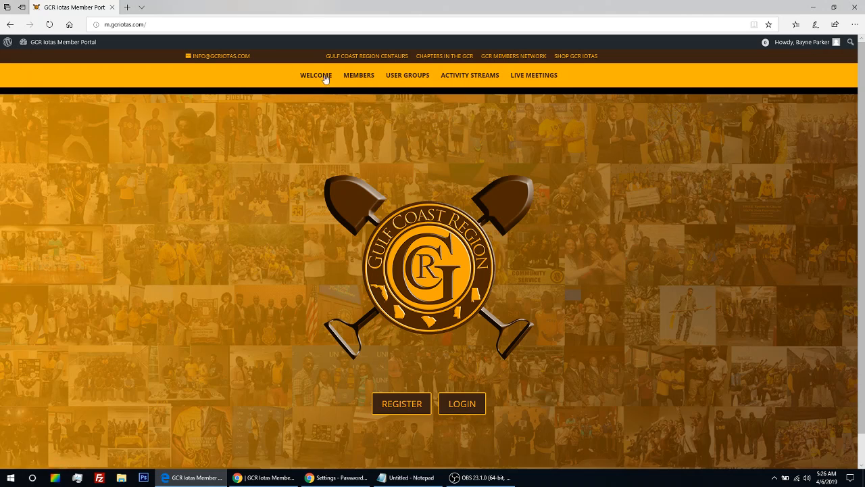
# Look through the live meetings posts and open the activity streams page as the demo member.
pyautogui.click(533, 78)
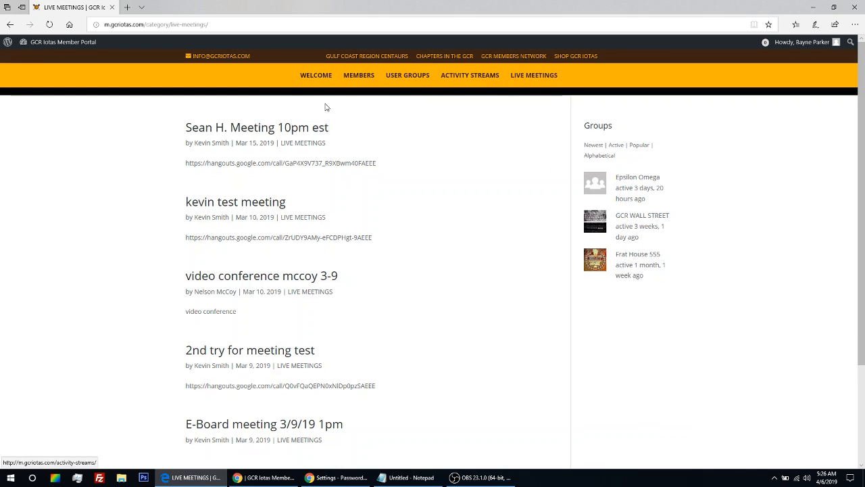
pyautogui.scroll(-2, 358, 284)
pyautogui.scroll(2, 365, 260)
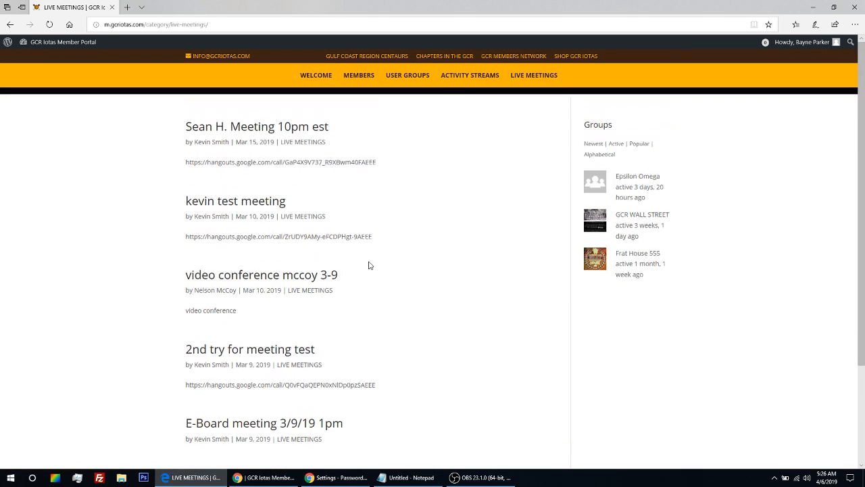
pyautogui.click(465, 80)
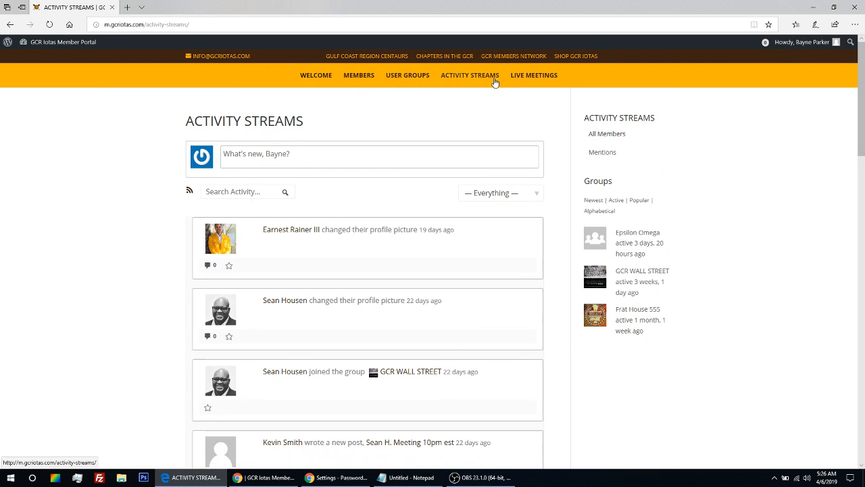
# View the Epsilon Omega private group page from the user groups list as the demo member and return to the list.
pyautogui.click(411, 79)
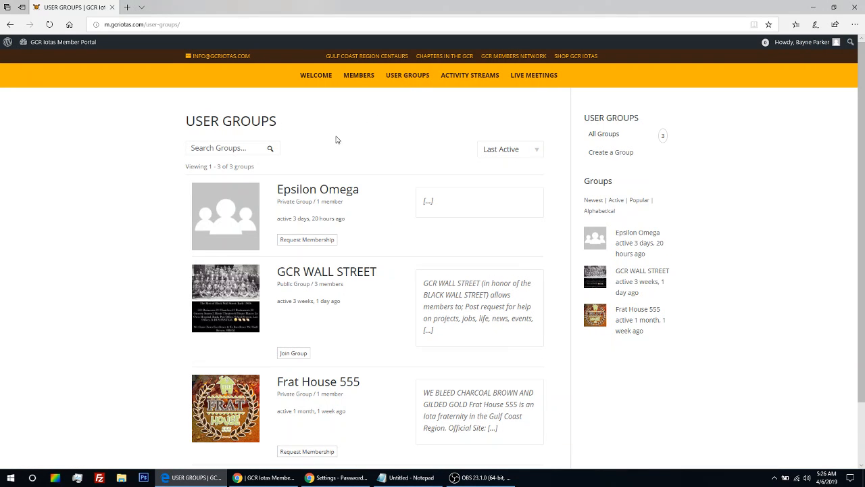
pyautogui.click(299, 196)
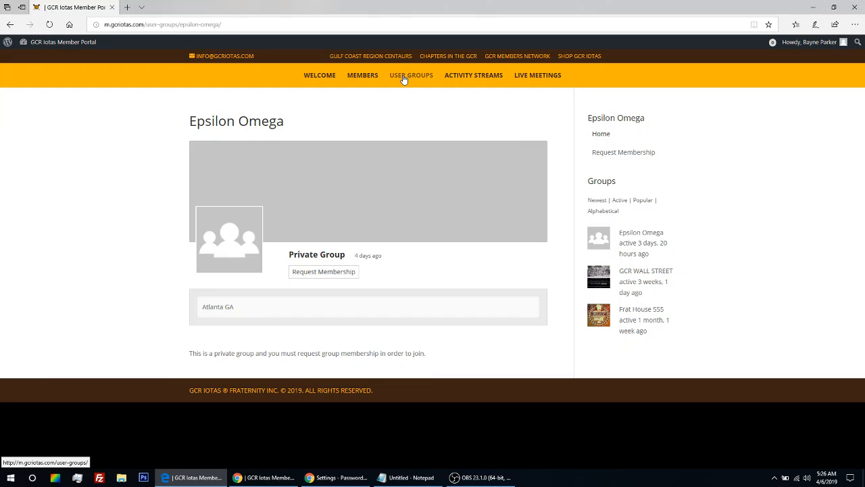
pyautogui.moveTo(404, 79)
pyautogui.mouseDown()
pyautogui.moveTo(408, 261)
pyautogui.moveTo(404, 78)
pyautogui.mouseUp()
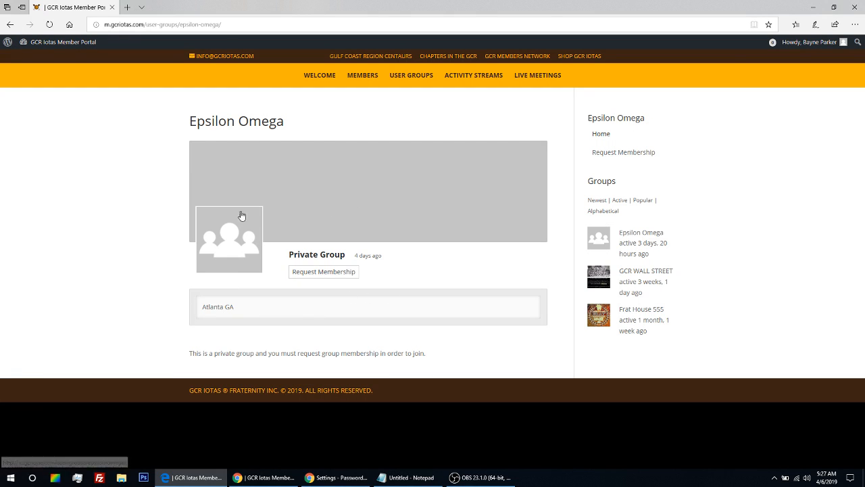
pyautogui.click(412, 79)
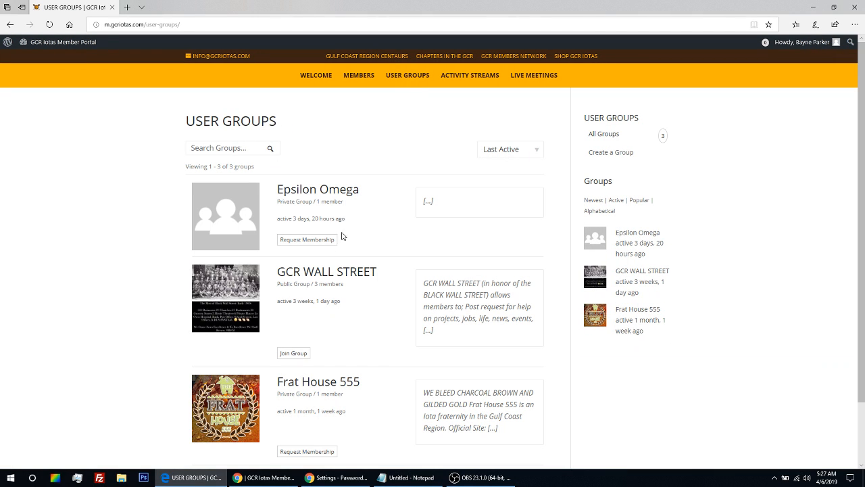
# View the GCR WALL STREET public group page from the user groups list as the demo member.
pyautogui.click(312, 276)
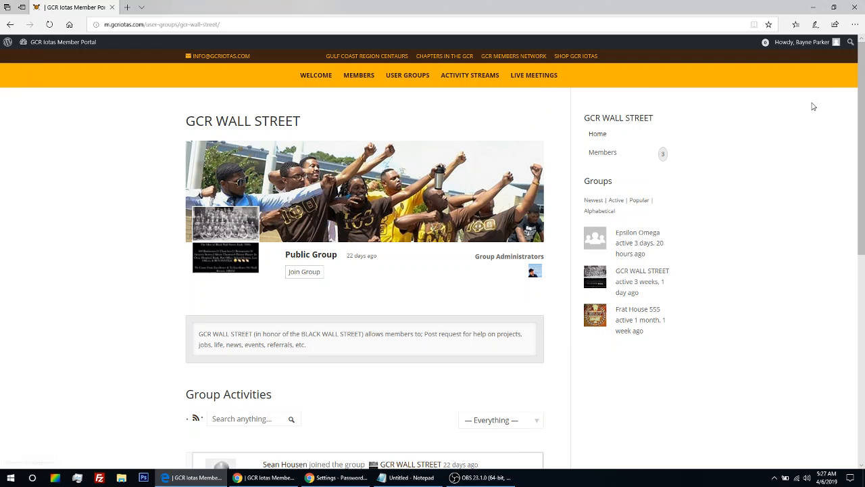
pyautogui.moveTo(793, 48)
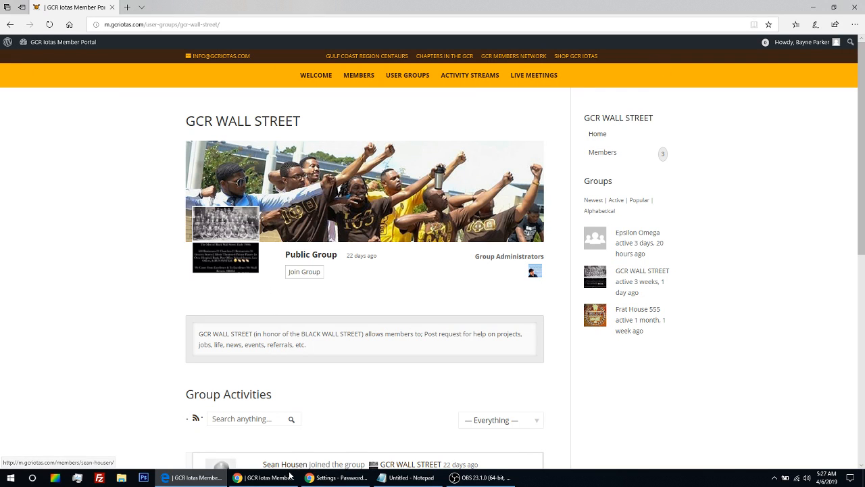
# Switch to Chrome, launch a video call from Google Hangouts and create a new Meet meeting.
pyautogui.moveTo(273, 479)
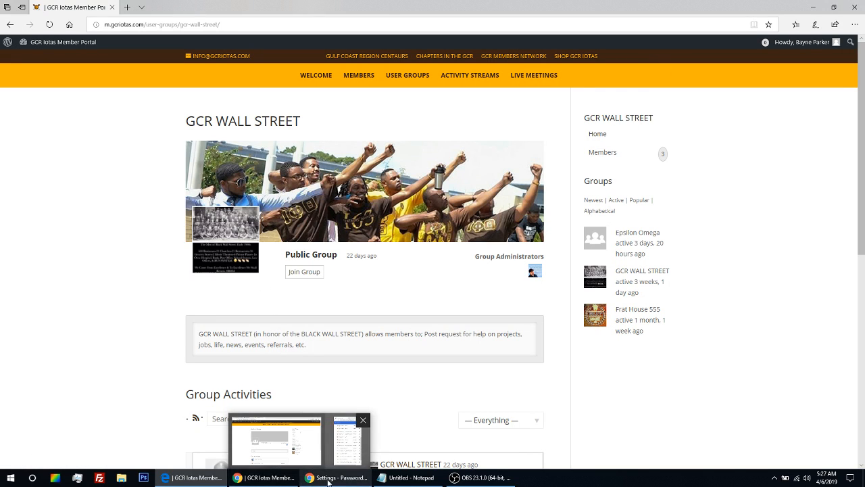
pyautogui.click(271, 480)
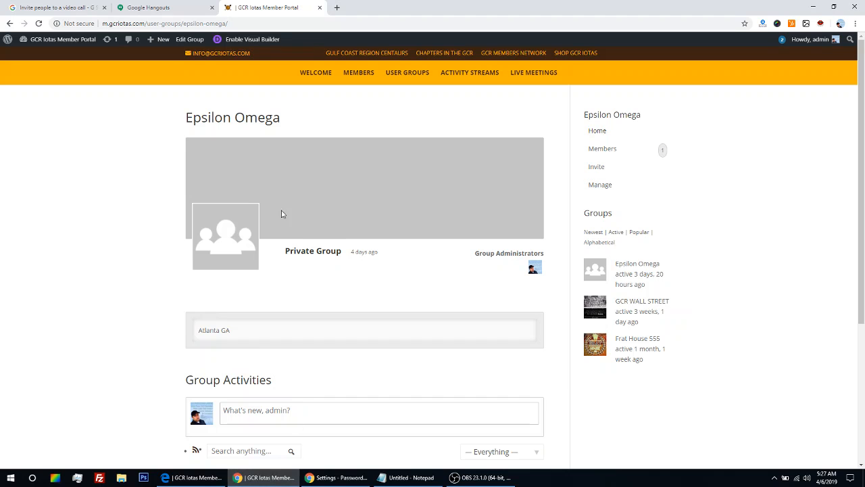
pyautogui.click(153, 7)
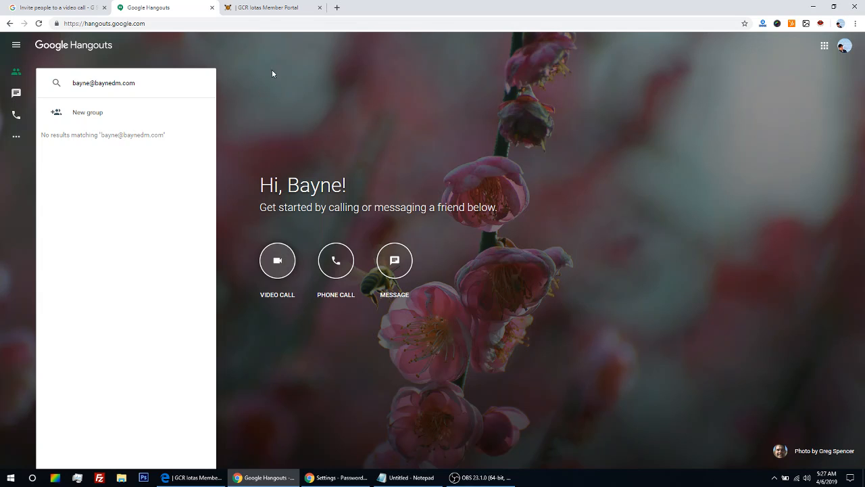
pyautogui.click(277, 260)
pyautogui.click(277, 260)
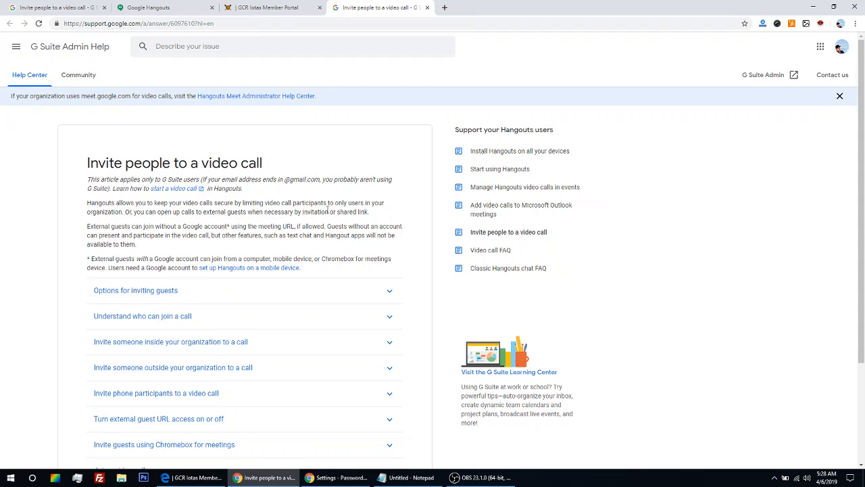
pyautogui.click(155, 7)
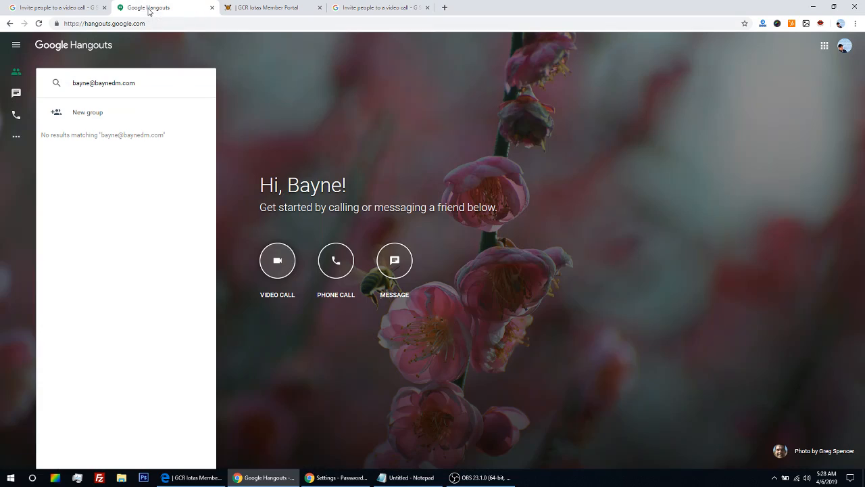
pyautogui.click(277, 262)
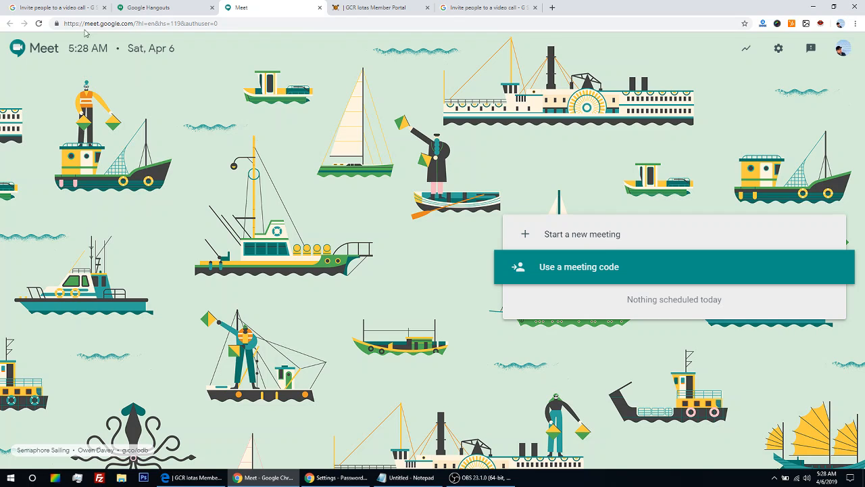
pyautogui.click(576, 236)
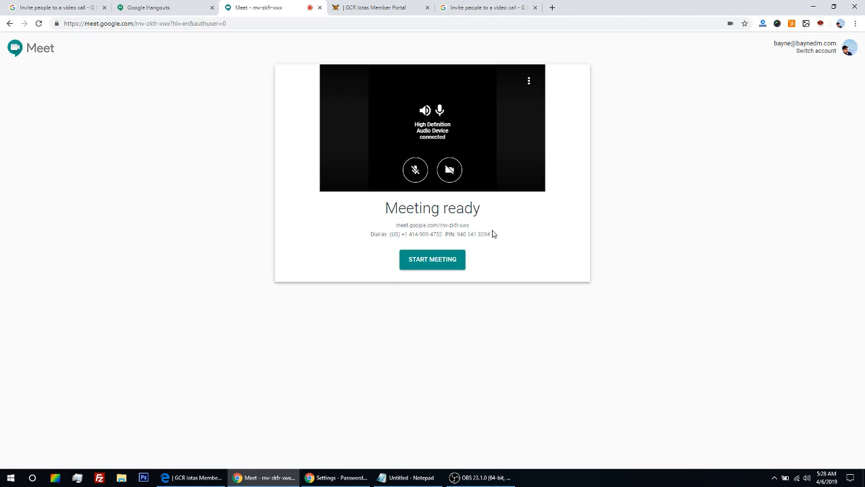
# Copy the new meeting's link together with its dial-in number and PIN.
pyautogui.moveTo(470, 225); pyautogui.dragTo(396, 225)
pyautogui.rightClick(399, 226)
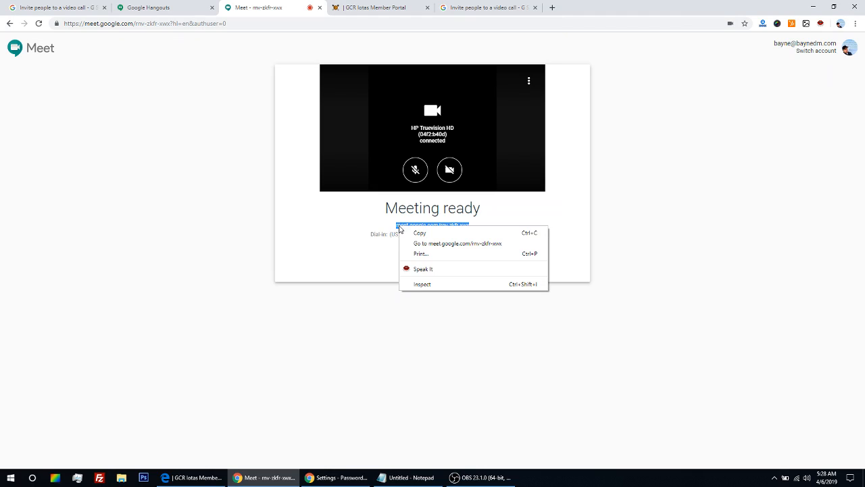
pyautogui.click(420, 233)
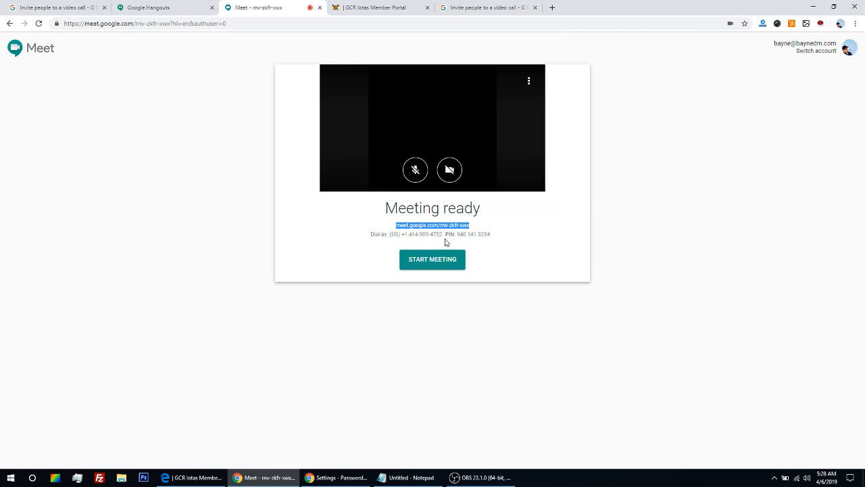
pyautogui.click(498, 240)
pyautogui.moveTo(489, 232); pyautogui.dragTo(395, 225)
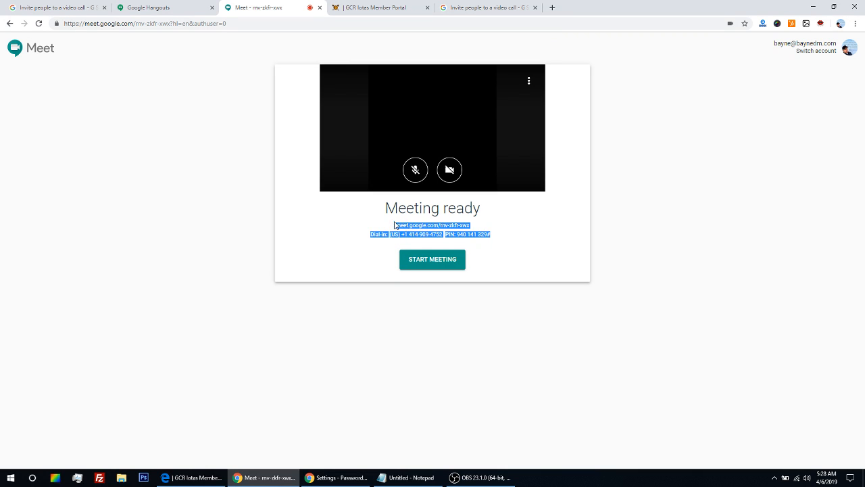
pyautogui.rightClick(405, 224)
pyautogui.click(424, 230)
# Return to the member portal as administrator, open the WordPress dashboard and start a new post.
pyautogui.click(374, 8)
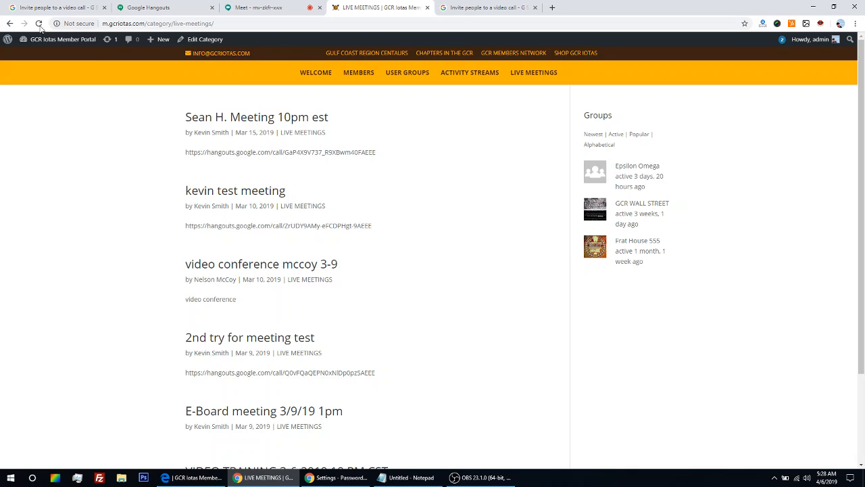
pyautogui.moveTo(42, 39)
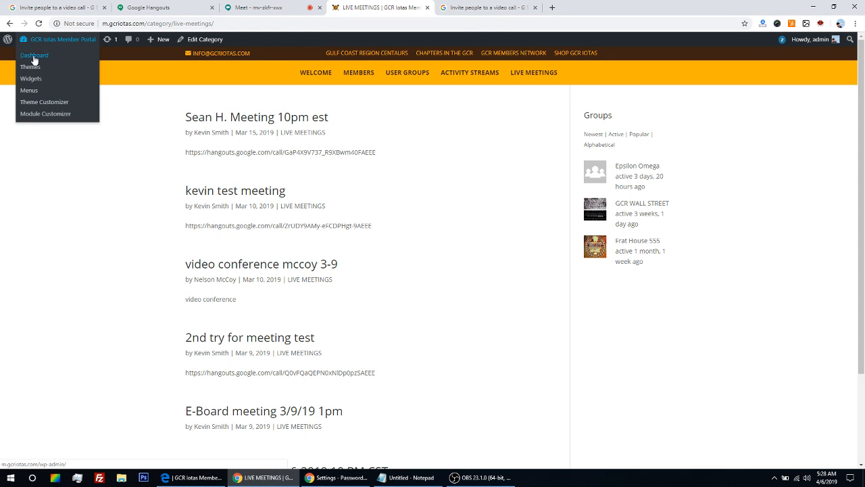
pyautogui.click(35, 56)
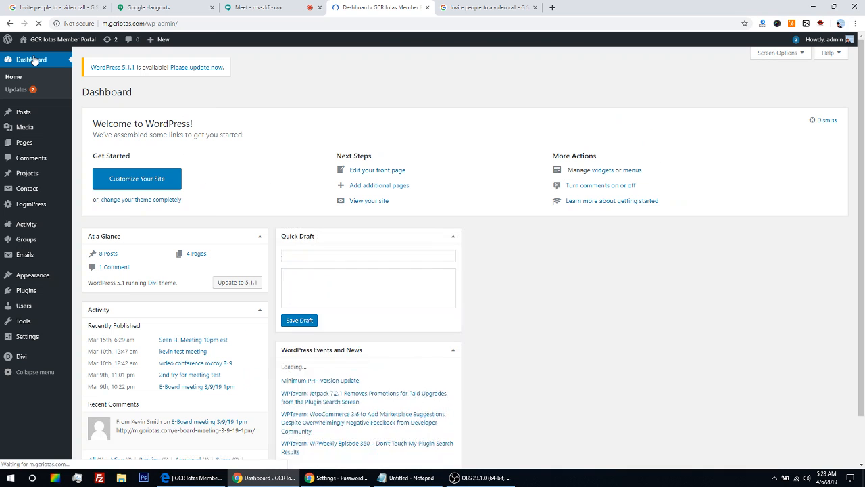
pyautogui.moveTo(20, 119)
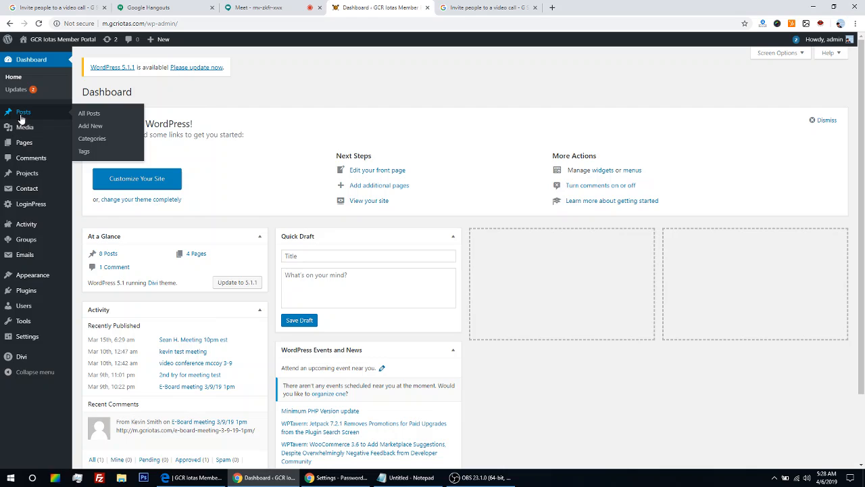
pyautogui.click(91, 127)
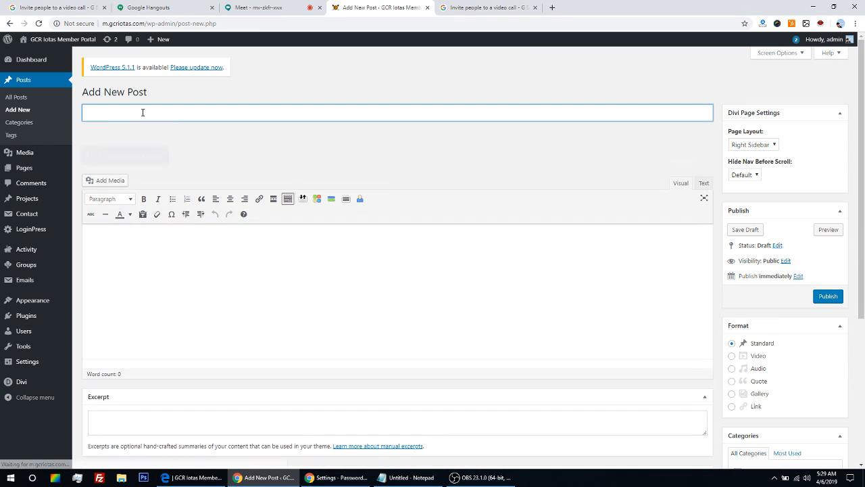
# Title the post "GCR Functions" and paste the meeting link, dial-in number and PIN into its body.
pyautogui.write('GCR F')
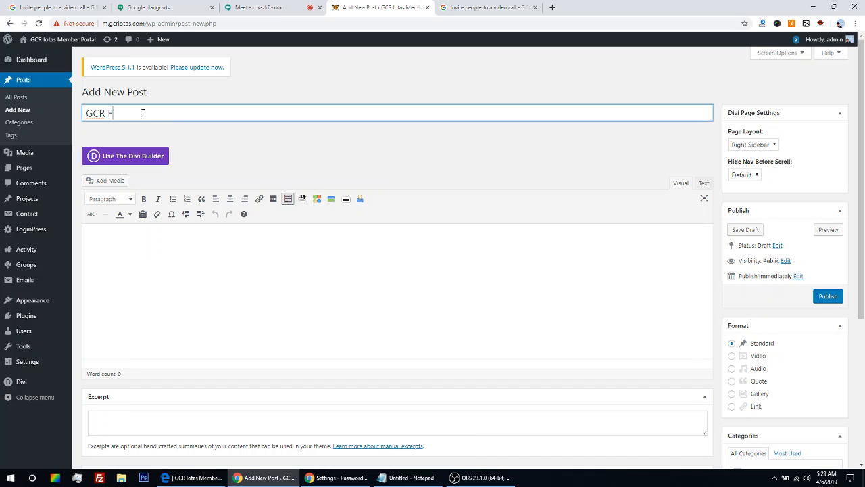
pyautogui.write('untions')
pyautogui.click(123, 113)
pyautogui.write('c')
pyautogui.click(186, 308)
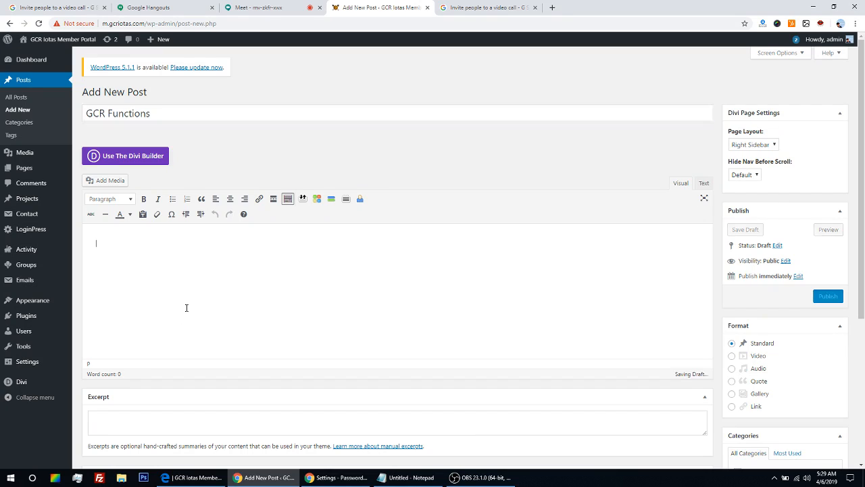
pyautogui.hotkey('ctrl', 'v')
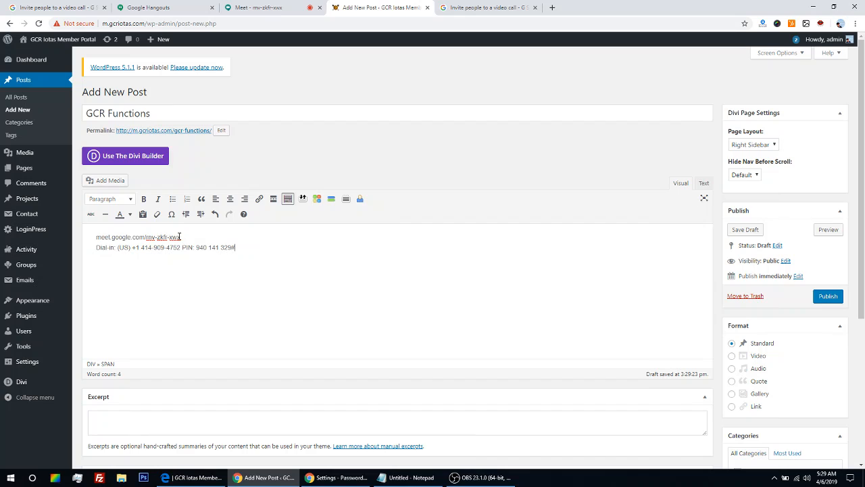
# Turn the meeting address in the post body into a hyperlink to the Meet meeting.
pyautogui.moveTo(180, 237); pyautogui.dragTo(94, 235)
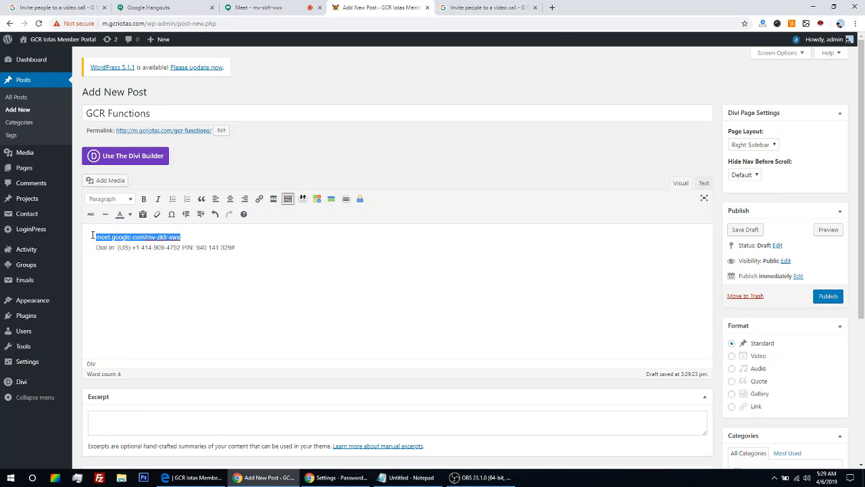
pyautogui.click(258, 199)
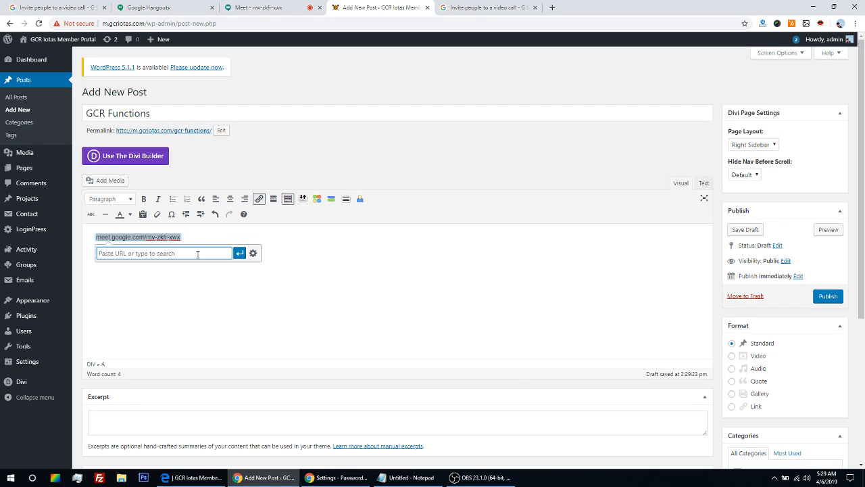
pyautogui.hotkey('ctrl', 'v')
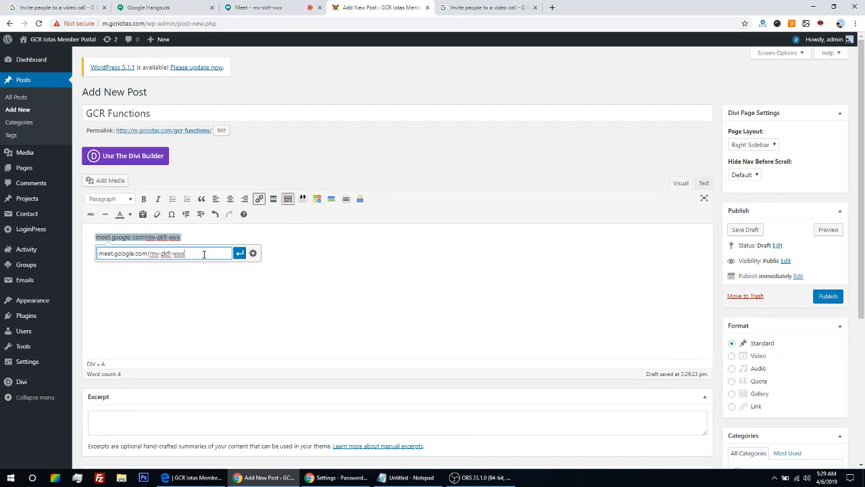
pyautogui.click(240, 253)
pyautogui.hotkey('ctrl', 'v')
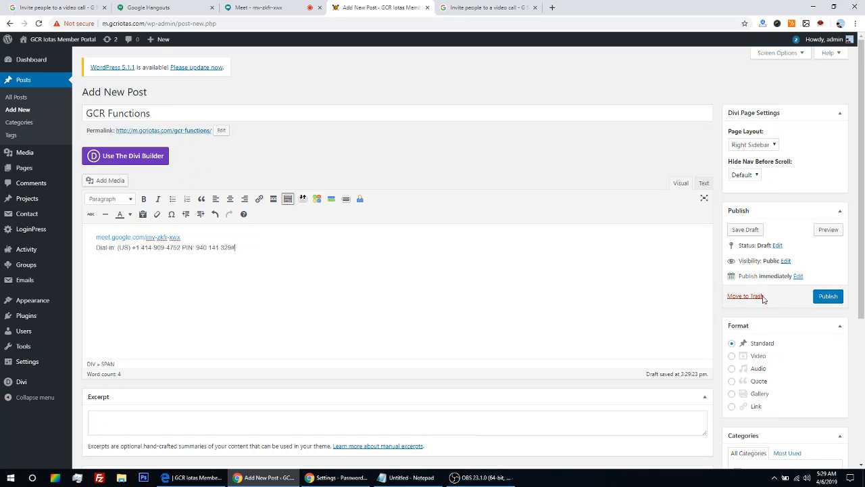
# Assign the post to the LIVE MEETINGS category and publish it.
pyautogui.scroll(-3, 764, 291)
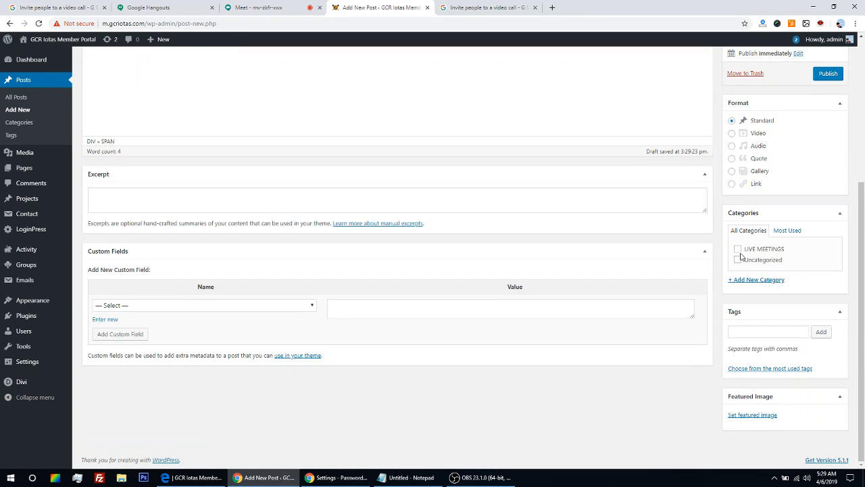
pyautogui.click(739, 251)
pyautogui.scroll(3, 821, 149)
pyautogui.click(828, 297)
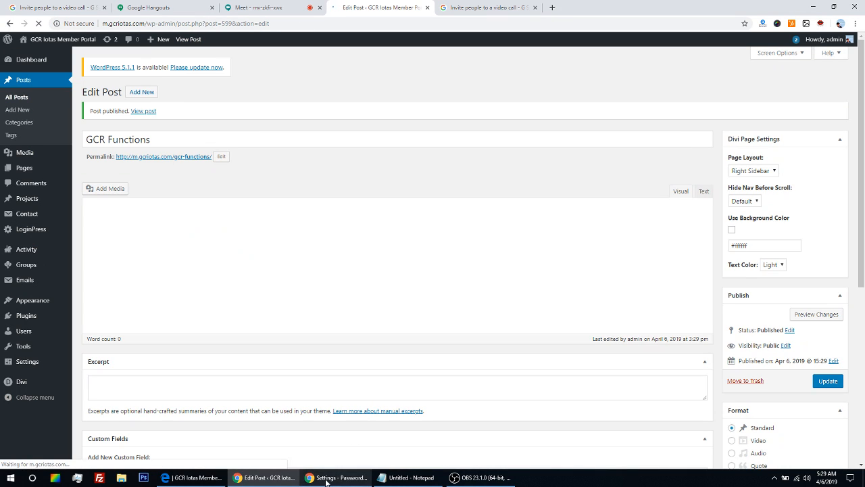
# Switch to Edge, open the GCR Functions post from the live meetings as the demo member and try its meeting link.
pyautogui.click(184, 477)
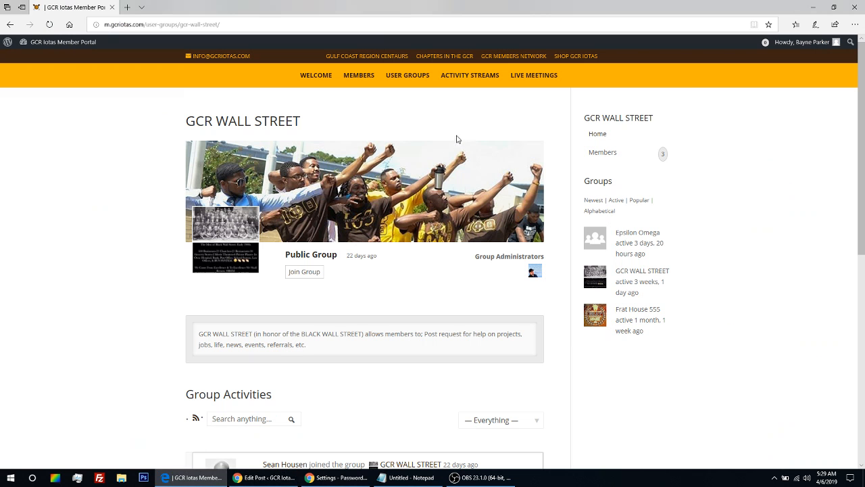
pyautogui.click(535, 79)
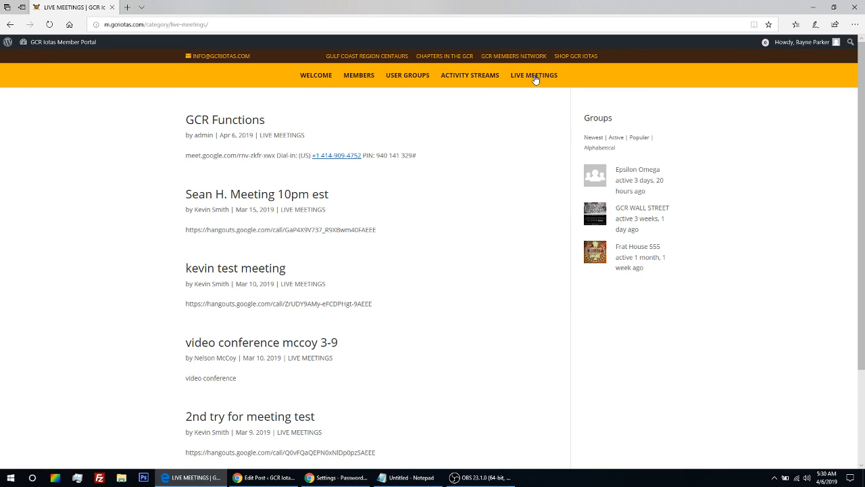
pyautogui.click(234, 126)
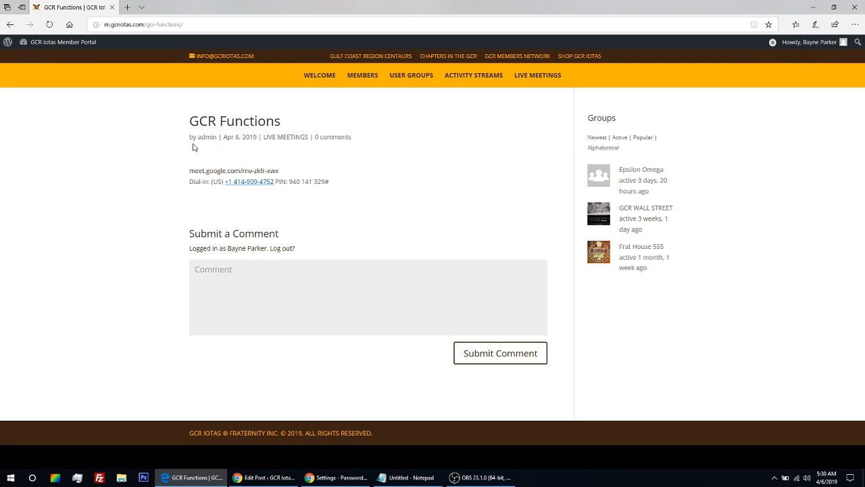
pyautogui.click(221, 172)
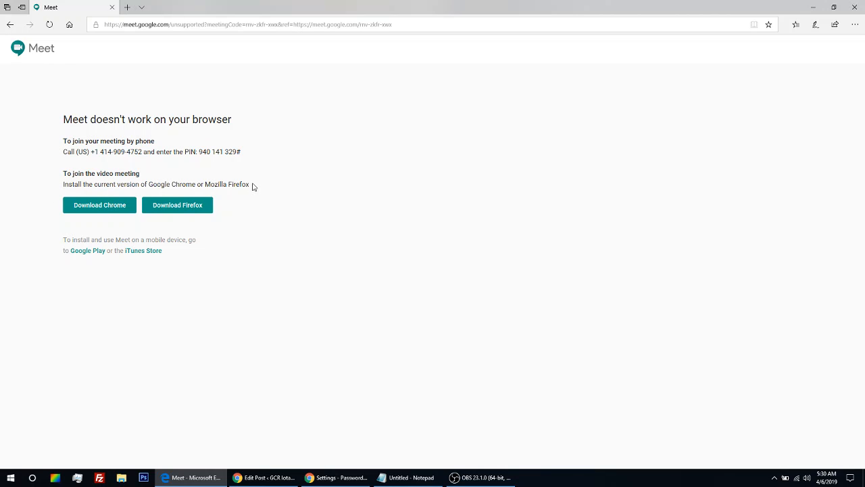
pyautogui.moveTo(253, 186); pyautogui.dragTo(155, 187)
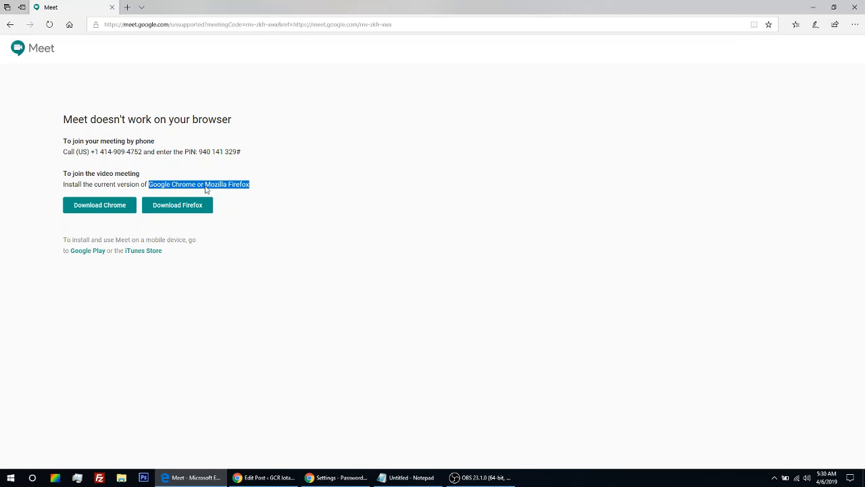